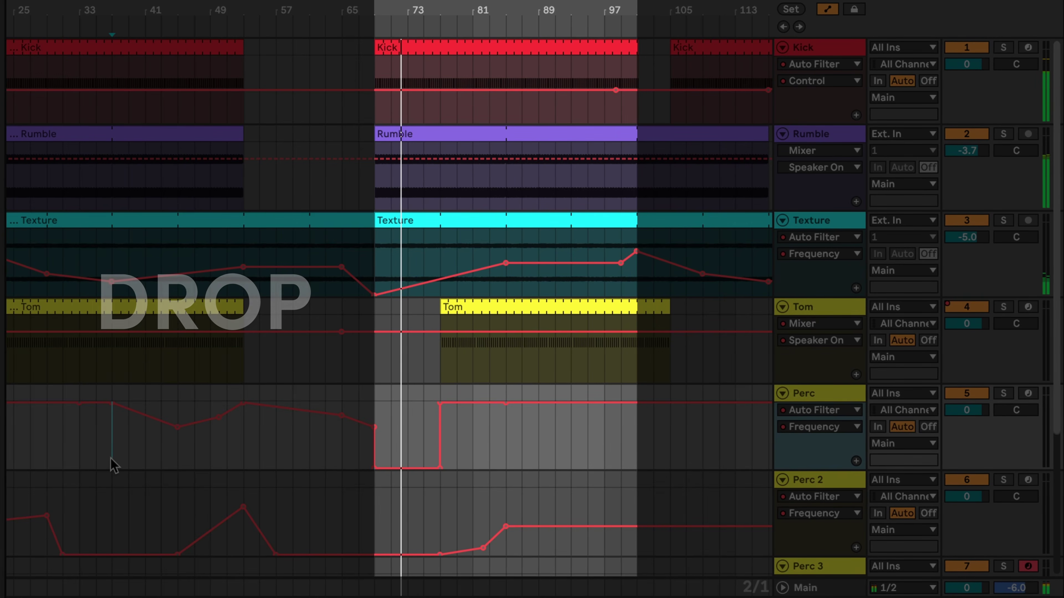
Stop playback and examine the clips and automation across the whole arrangement
key("space")
scroll(154, 397, "down", 5)
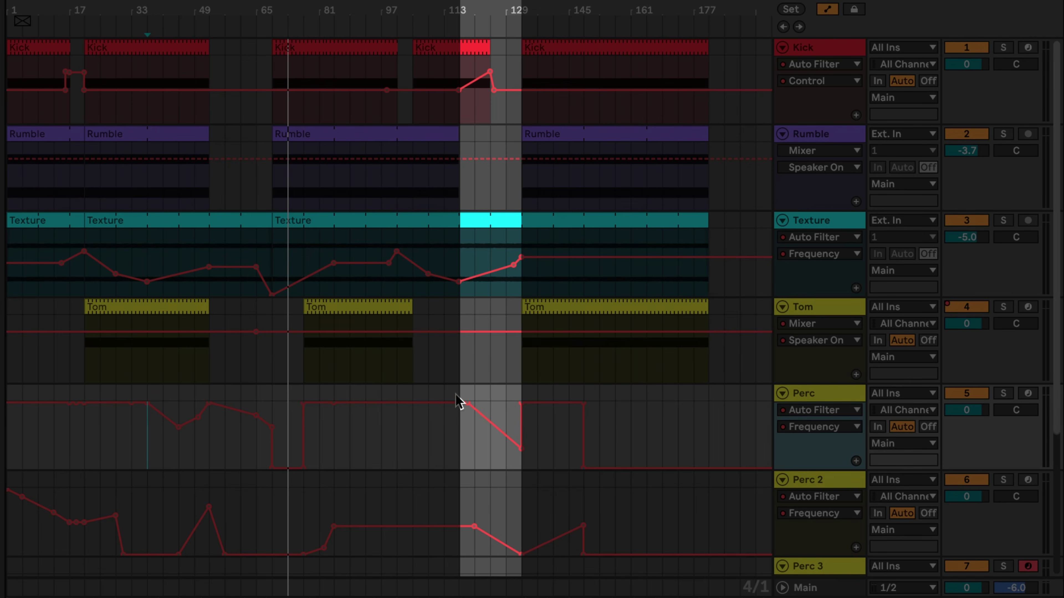
scroll(821, 455, "down", 5)
scroll(840, 466, "up", 3)
scroll(838, 466, "up", 1)
scroll(835, 466, "down", 4)
scroll(836, 466, "up", 4)
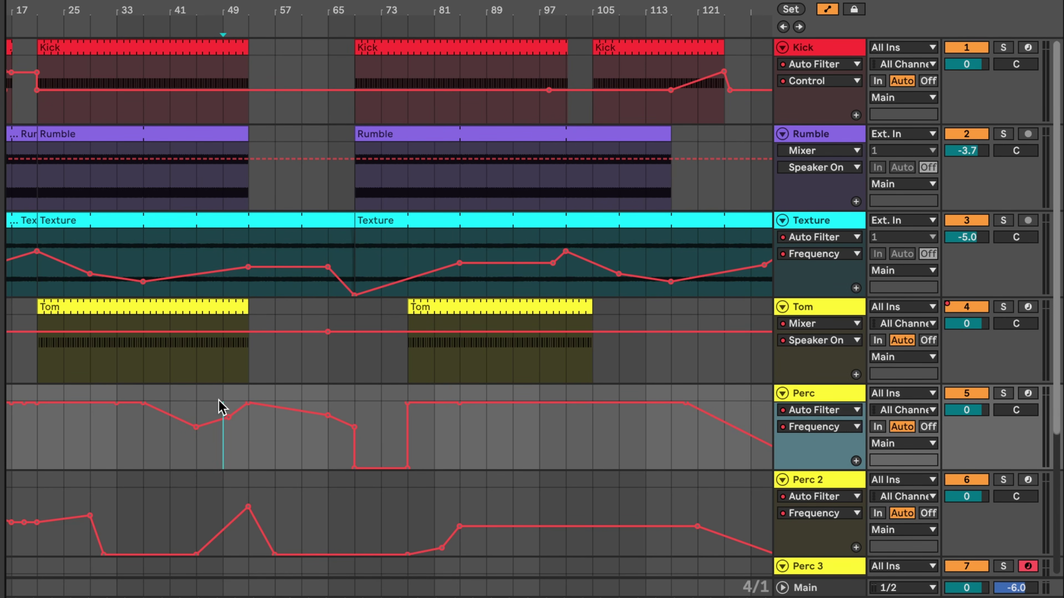
Play the arrangement from bar 49 into the break at bar 53
left_click(231, 264)
key("space")
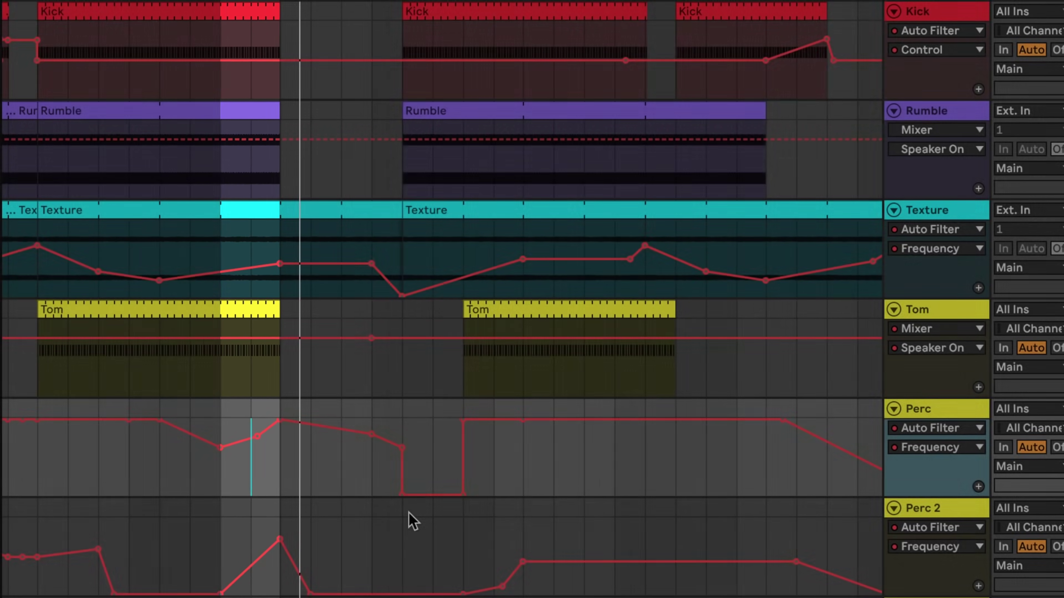
left_click(408, 519)
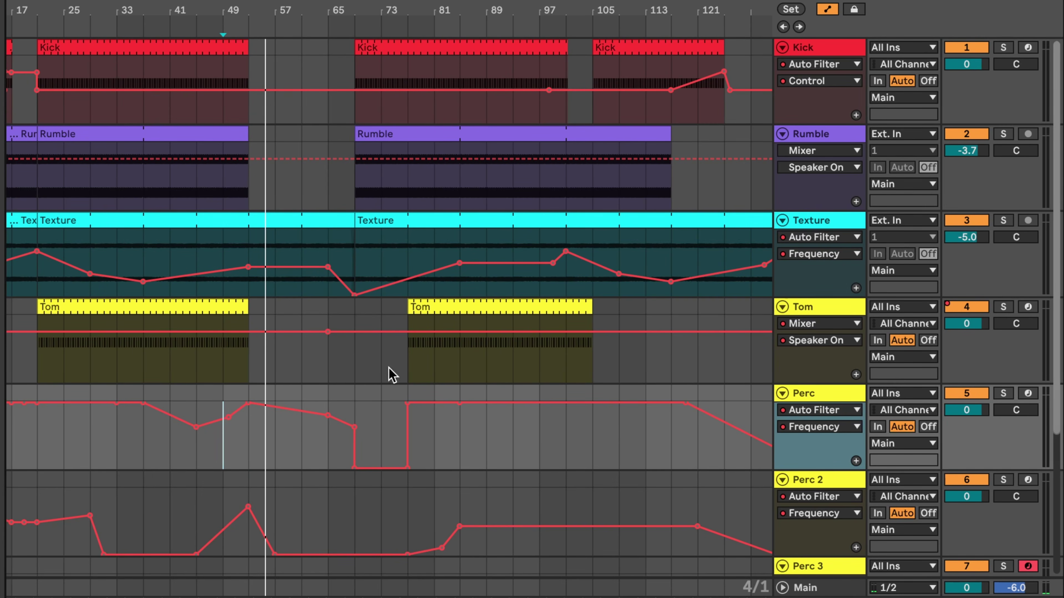
Set the playback start at bar 65 and examine the Auto Filter frequency automation on the percussion and Lead tracks
left_click(330, 484)
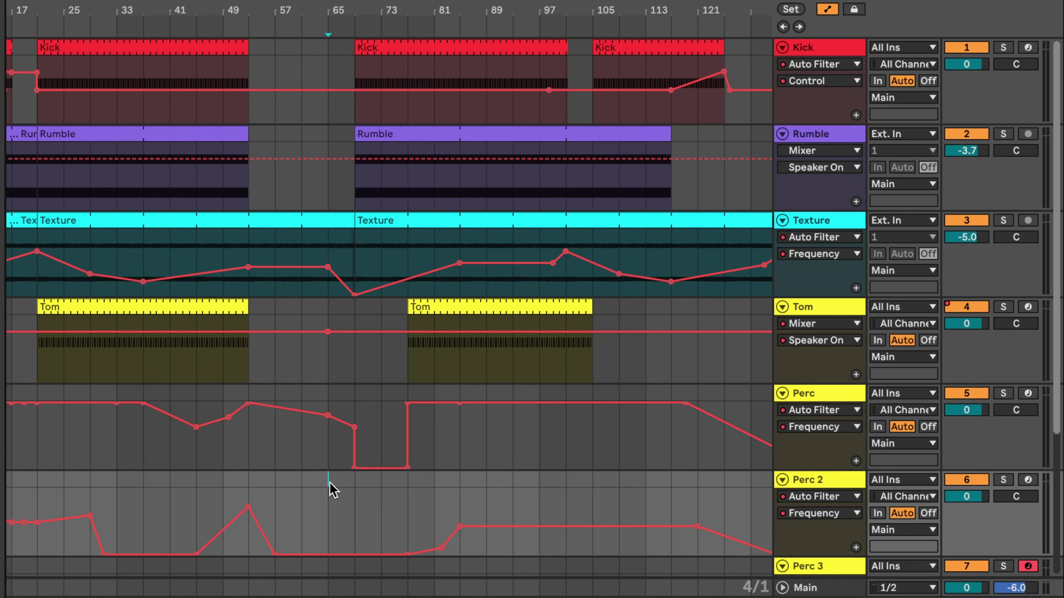
scroll(323, 484, "up", 2)
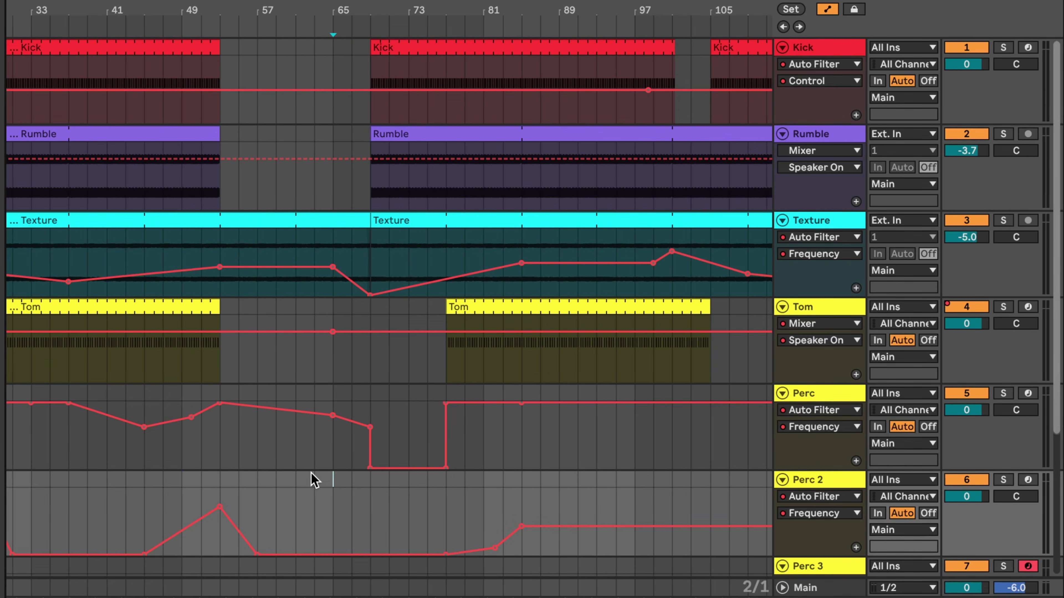
scroll(333, 484, "down", 5)
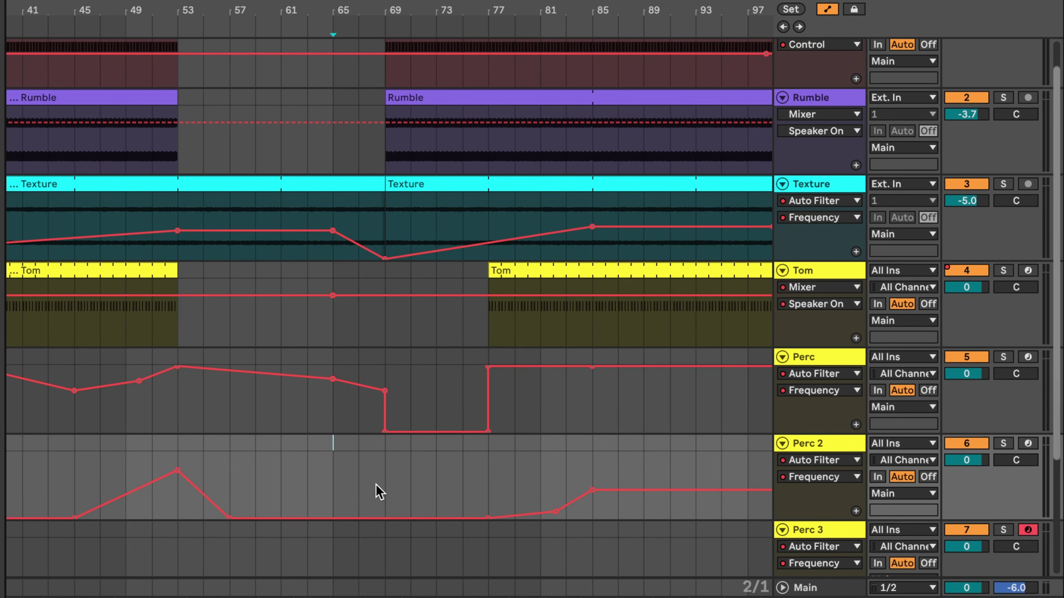
left_click(840, 453)
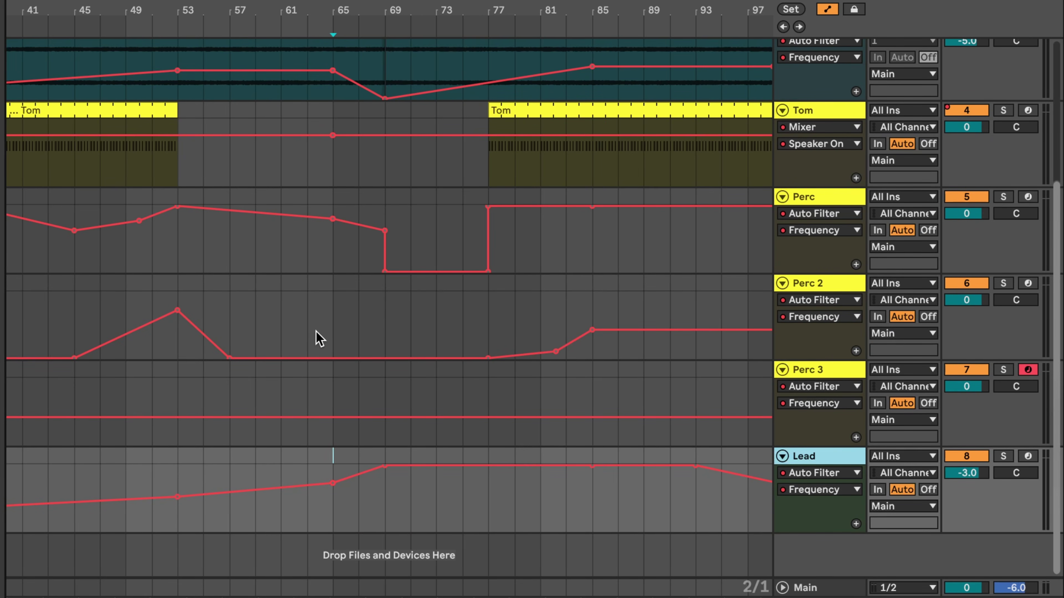
scroll(318, 345, "up", 5)
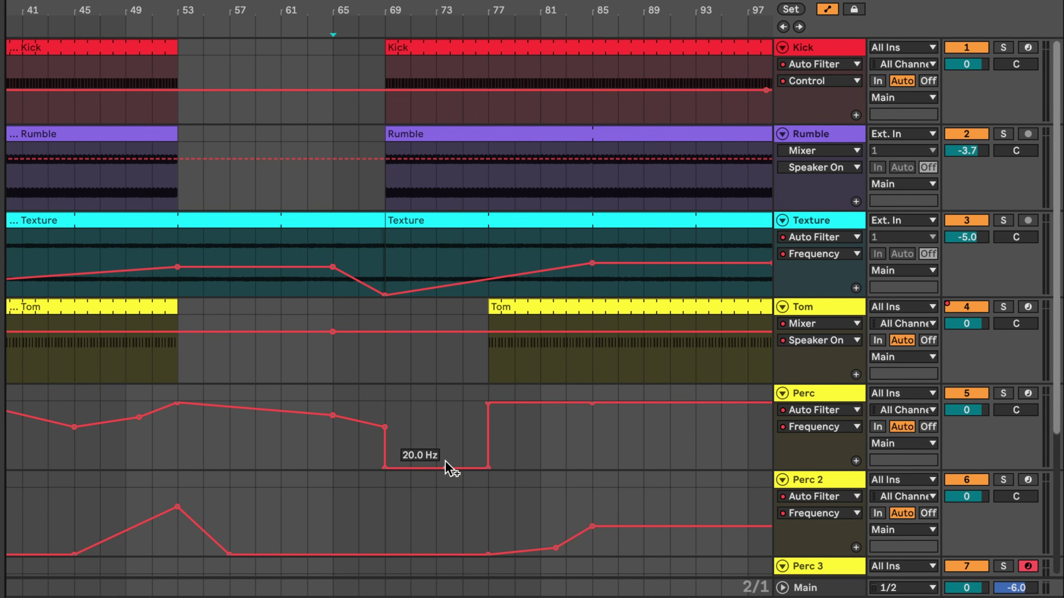
Compare the Texture and percussion filter automation around bar 69 and play from bar 65 into the drop
left_click_drag(389, 62, 424, 127)
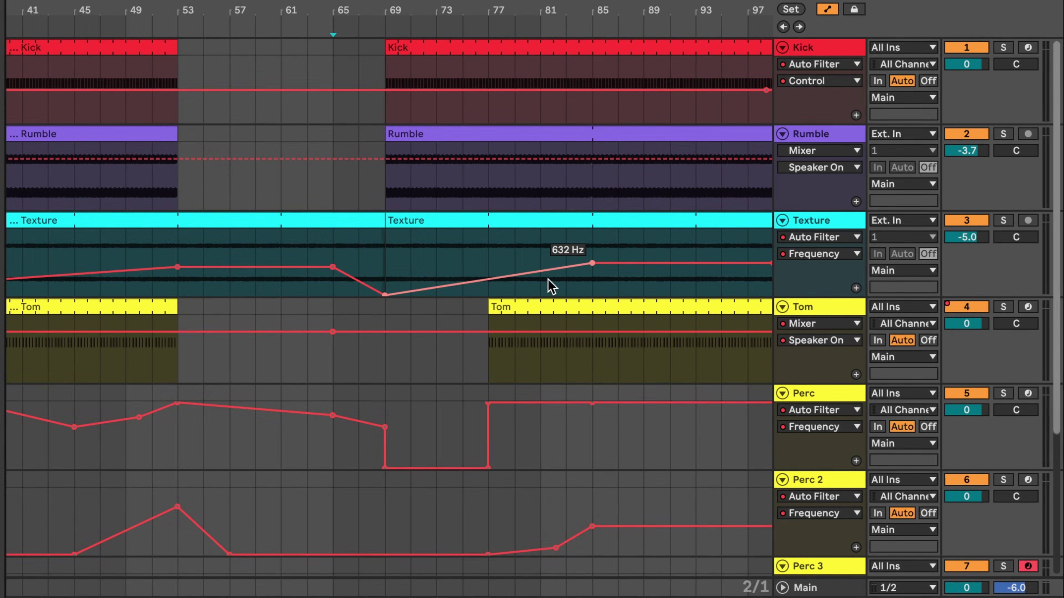
scroll(415, 419, "down", 5)
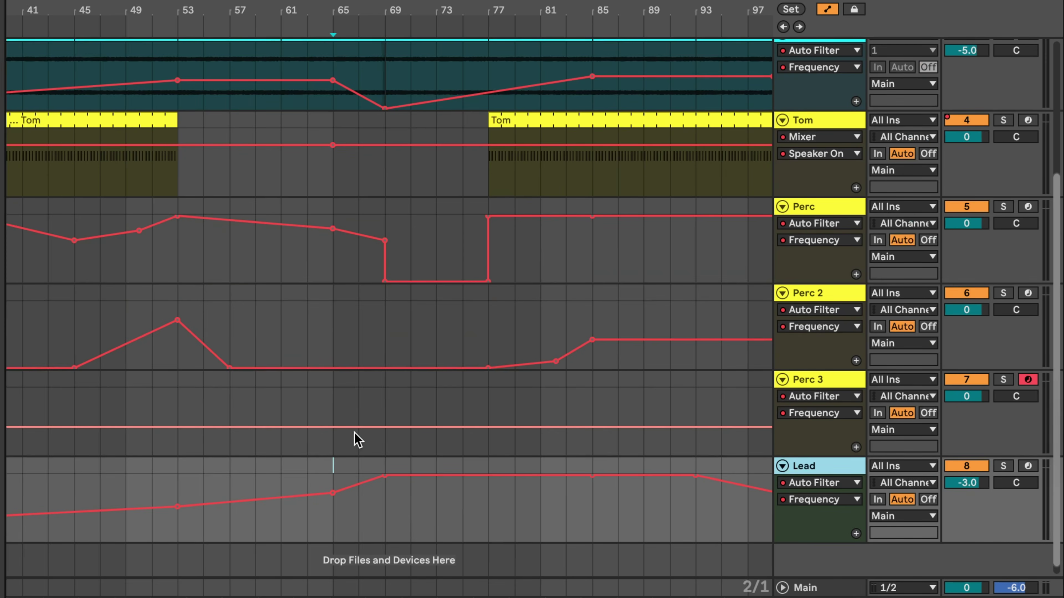
scroll(344, 455, "up", 5)
key("space")
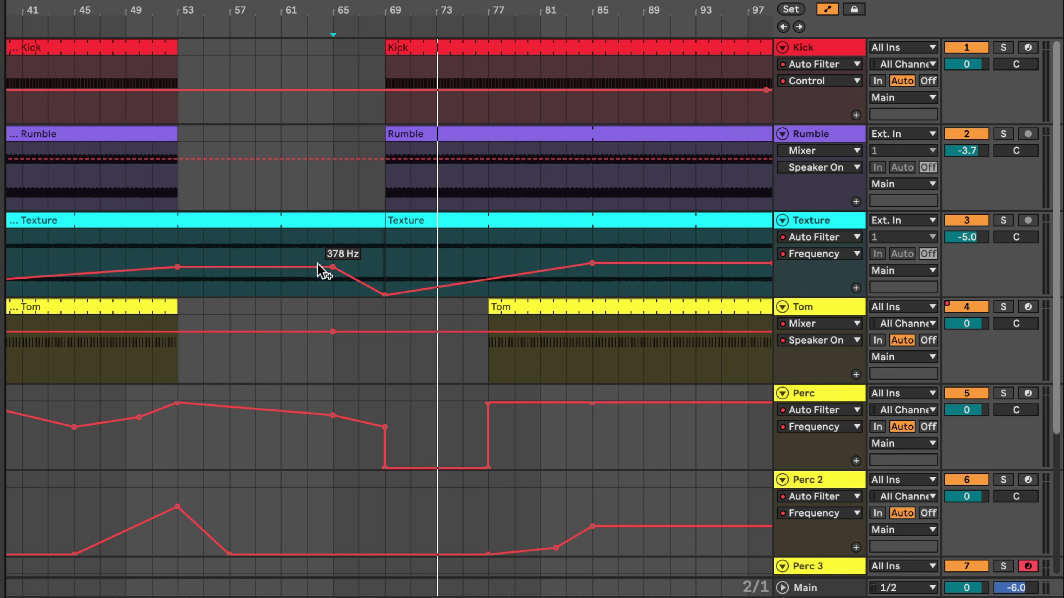
Review the full arrangement and play from bar 117 through the break into the section at bar 133
scroll(318, 272, "down", 10)
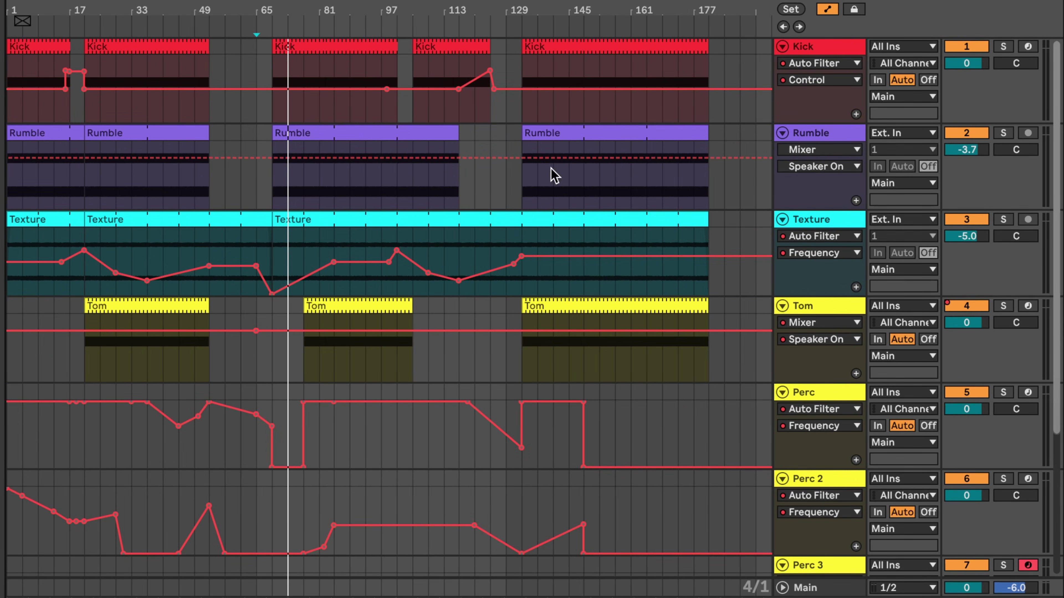
scroll(537, 473, "down", 5)
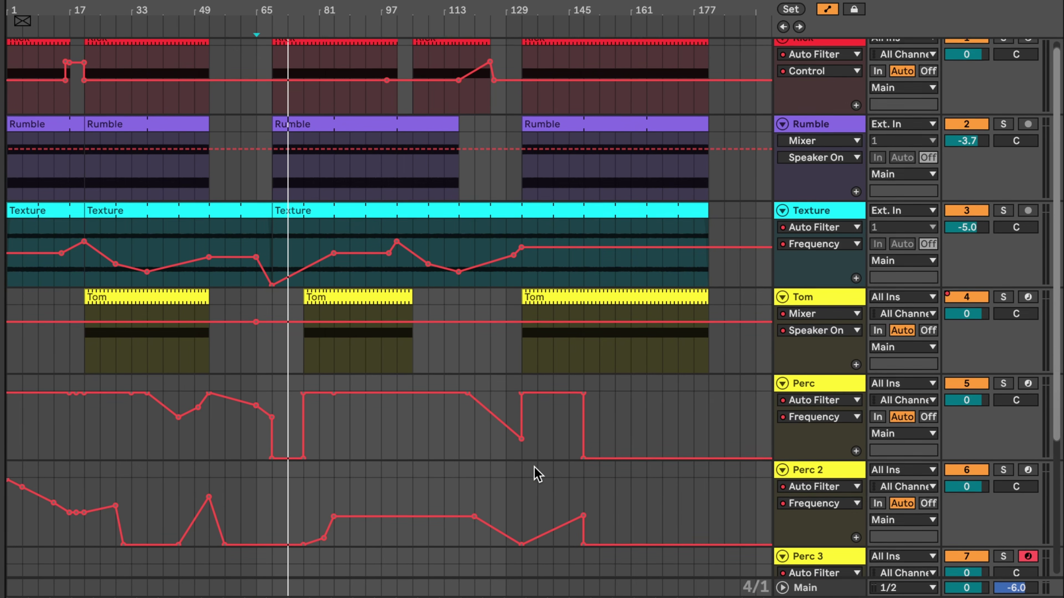
scroll(537, 481, "up", 4)
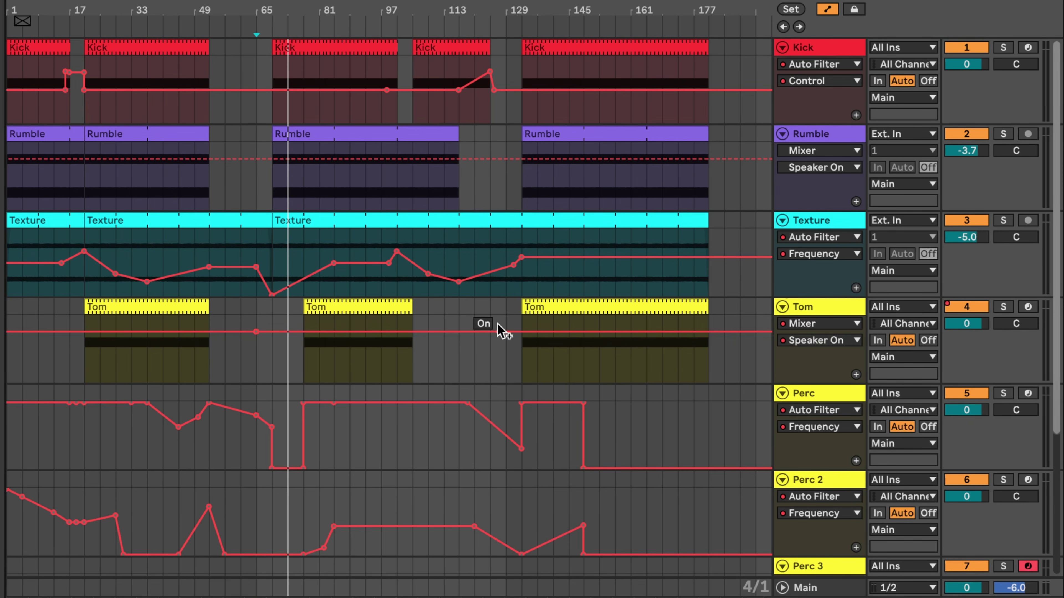
scroll(495, 331, "up", 3)
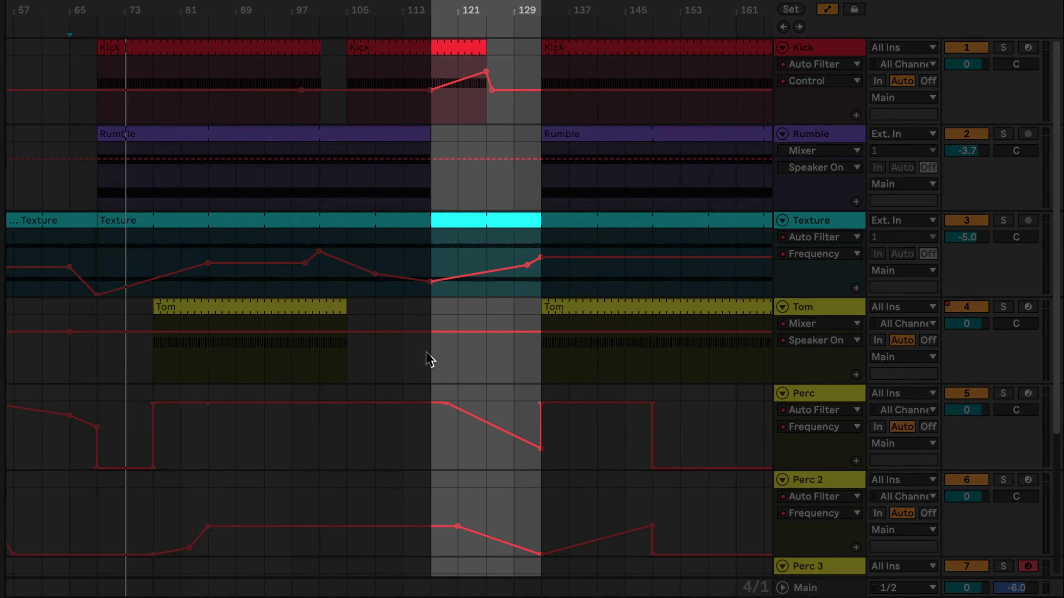
left_click(426, 352)
key("space")
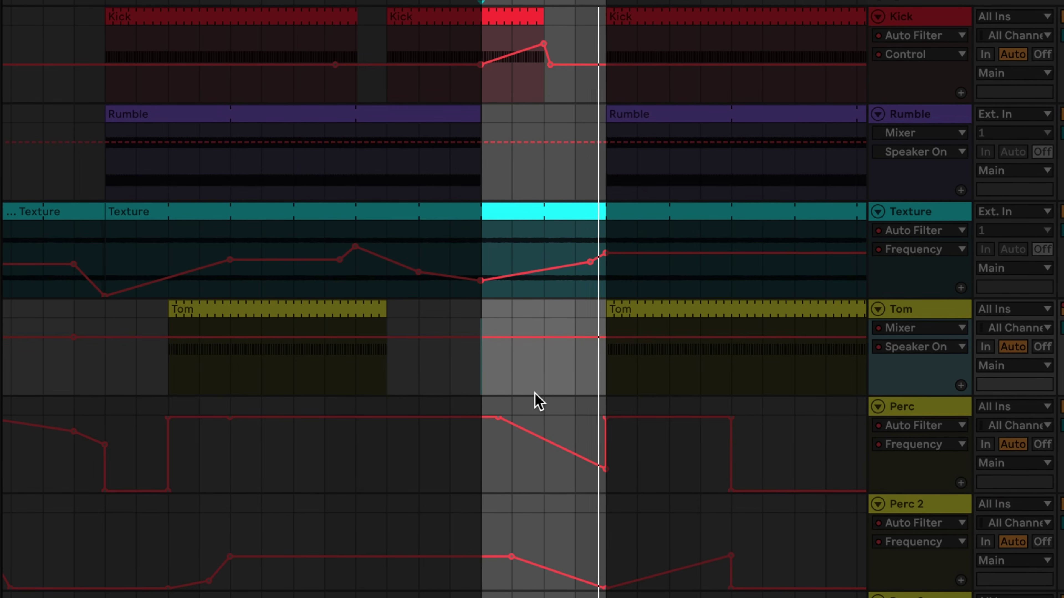
key("Right")
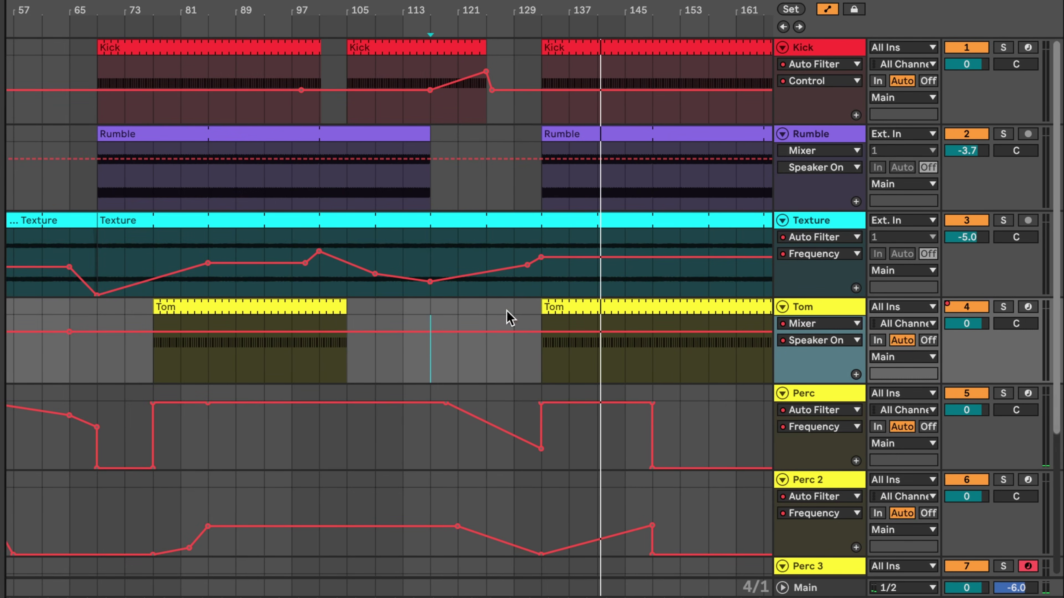
Place the insert marker at bar 117 on the Lead track and show its MDD SNAKE GHOSTSHAPE automation
left_click(435, 365)
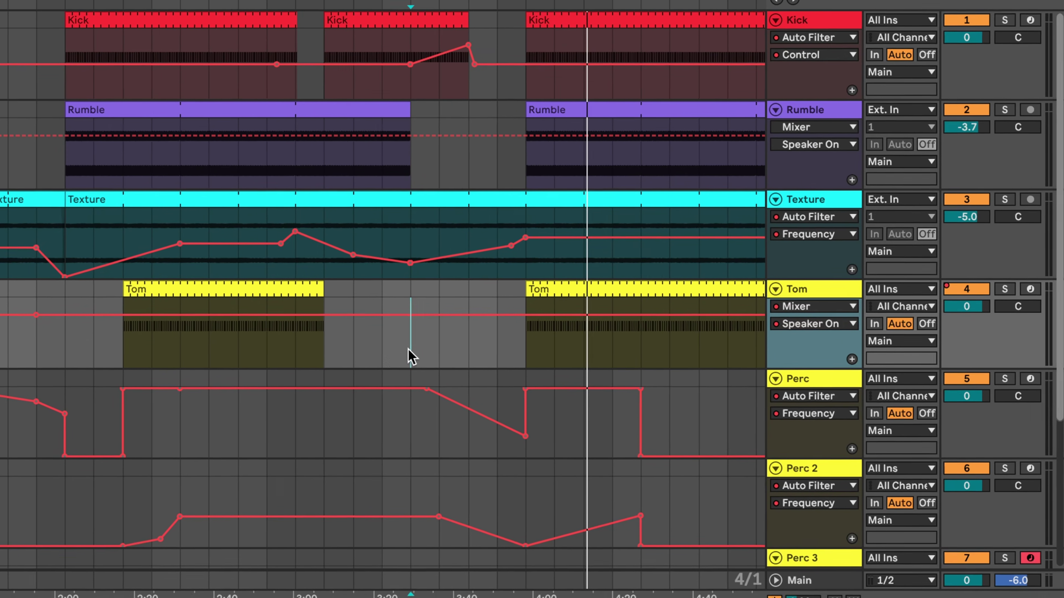
key("Down")
key("Down")
key("Down")
key("Down")
left_click(783, 428)
left_click(794, 459)
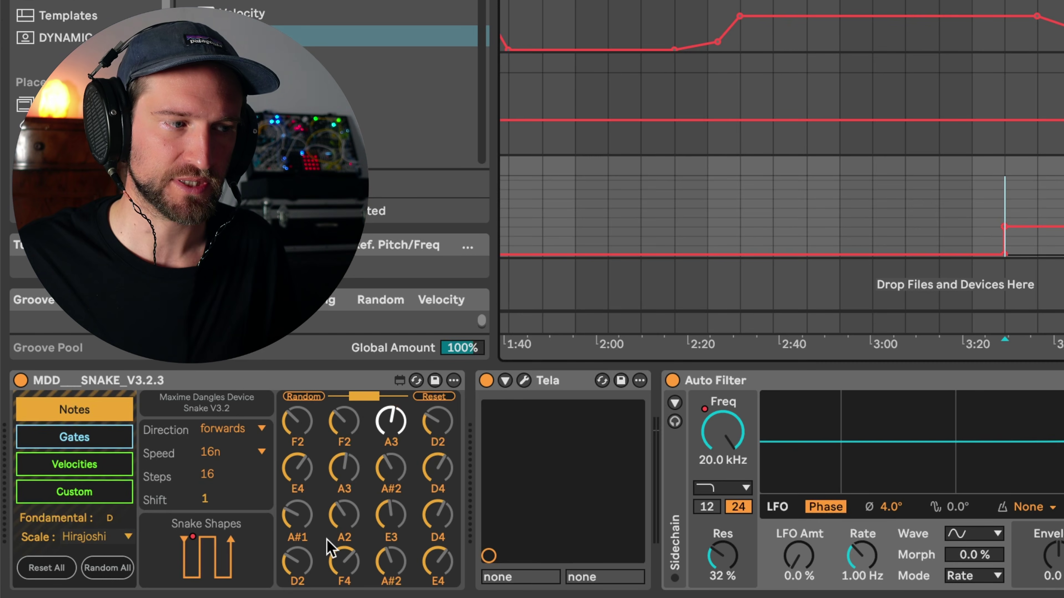
Place the insert marker at bar 141 on the Lead track and examine the automation of all tracks around bar 133
left_click(747, 207)
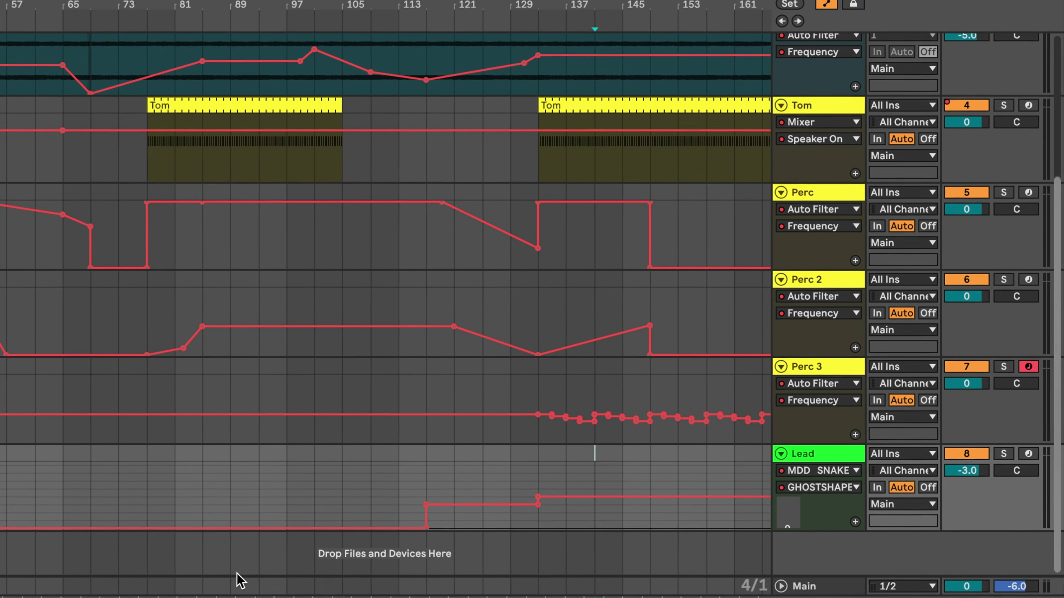
scroll(237, 563, "up", 5)
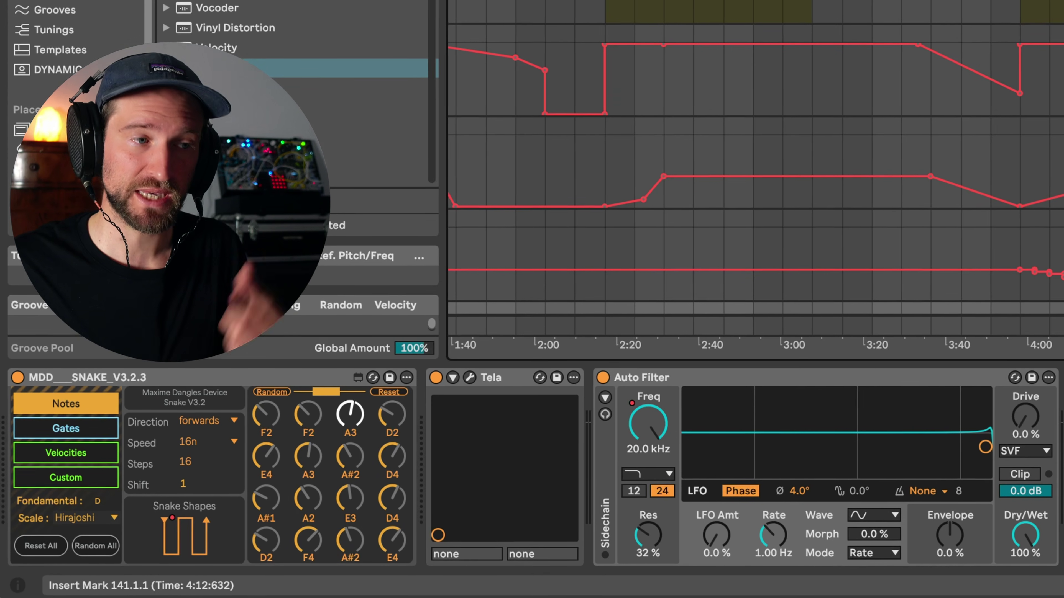
scroll(758, 168, "down", 2)
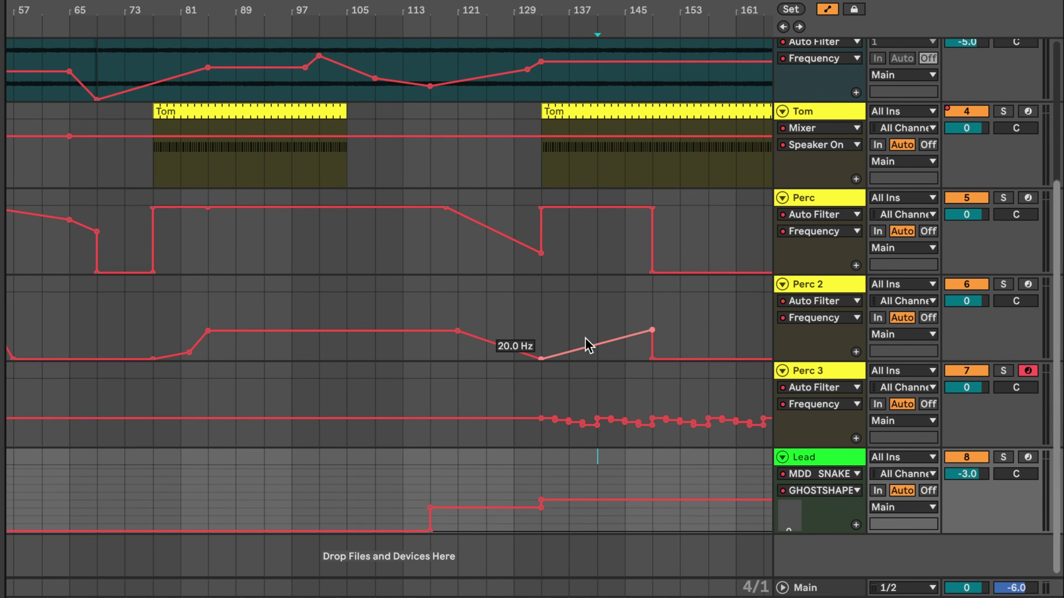
scroll(588, 345, "up", 5)
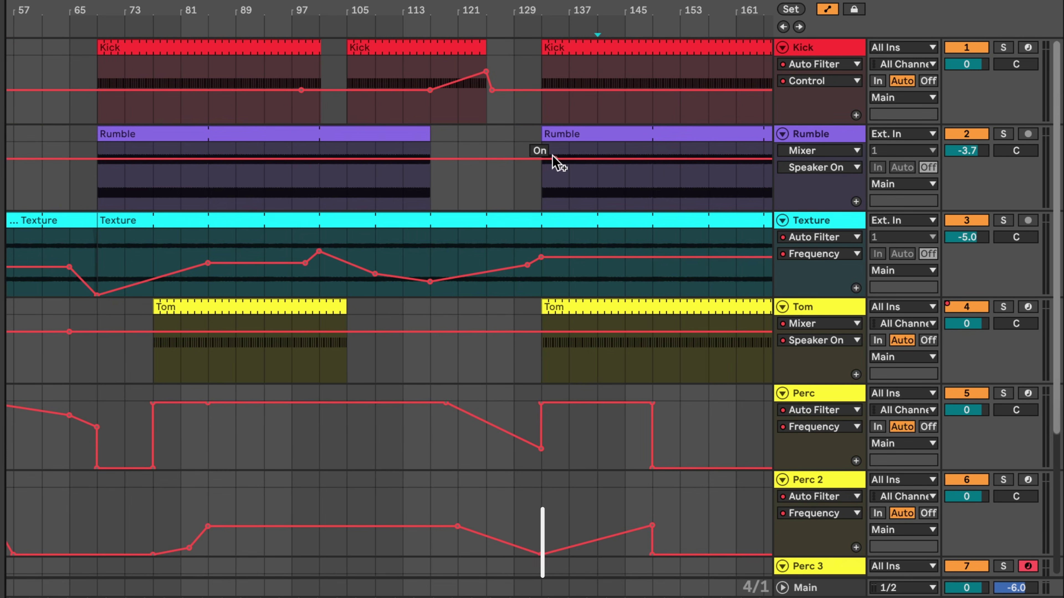
Select the Tom clip at bar 133 and inspect the same time span on Perc, Perc 2 and Perc 3
left_click(563, 309)
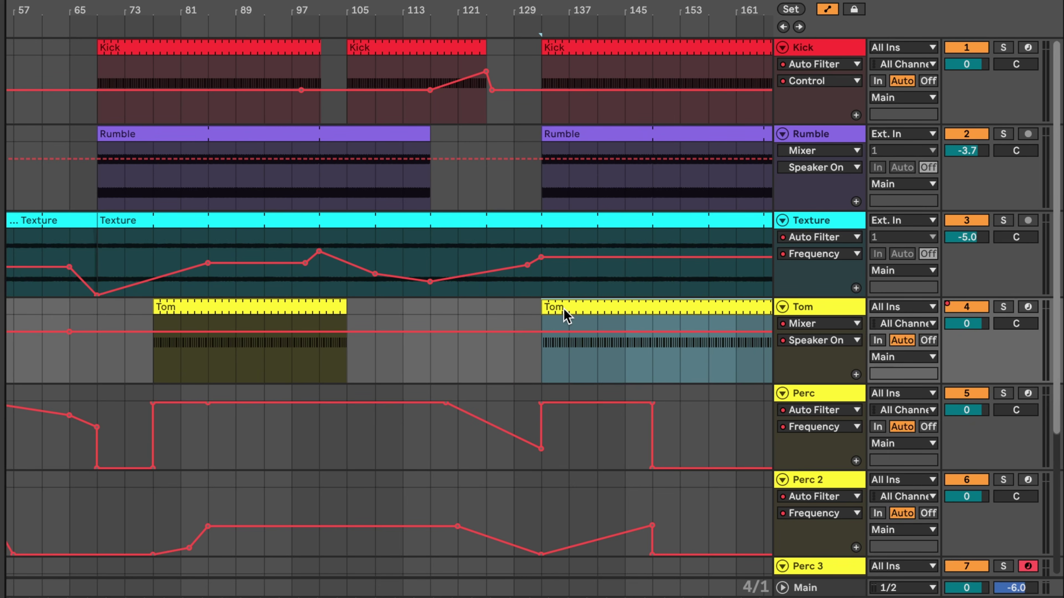
scroll(563, 309, "down", 5)
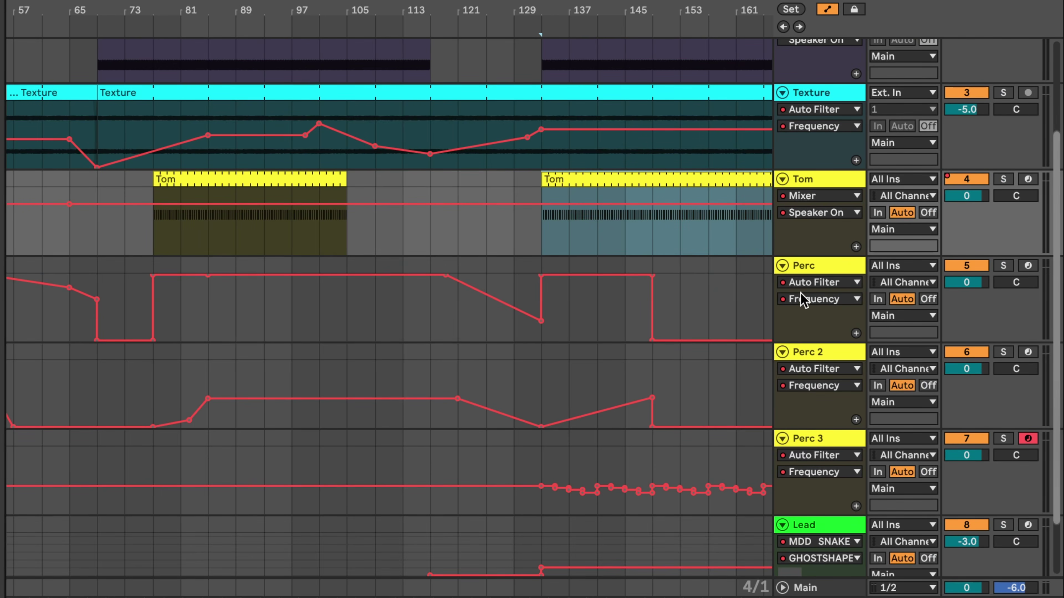
left_click(827, 271)
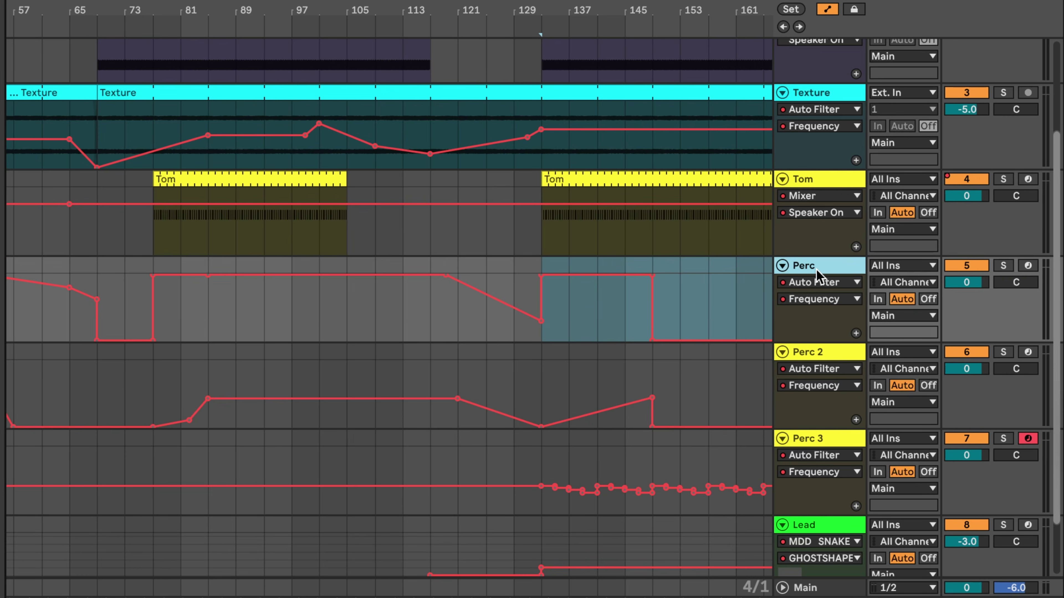
key("Down")
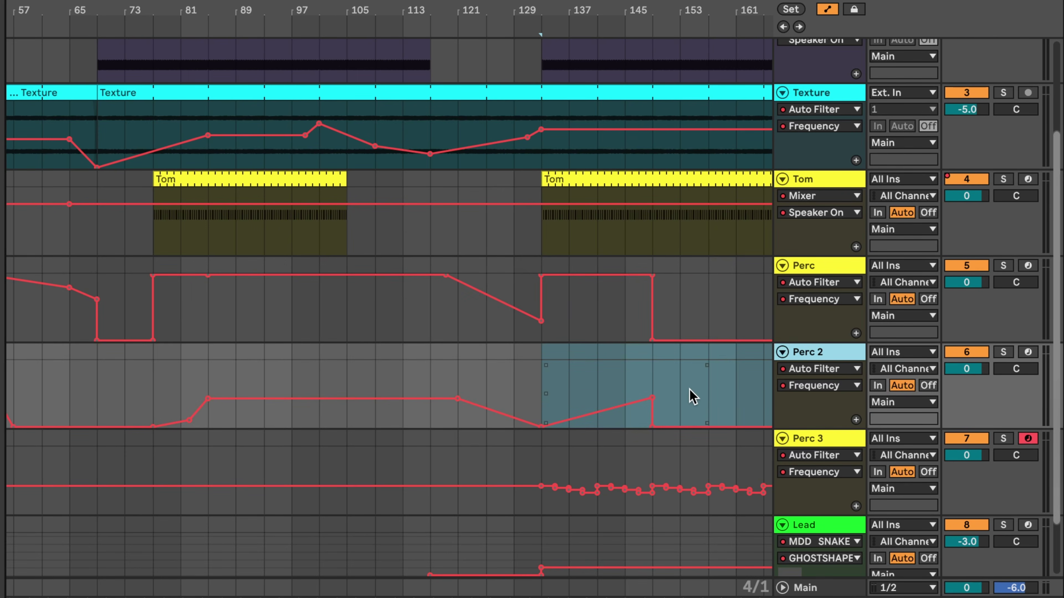
key("Down")
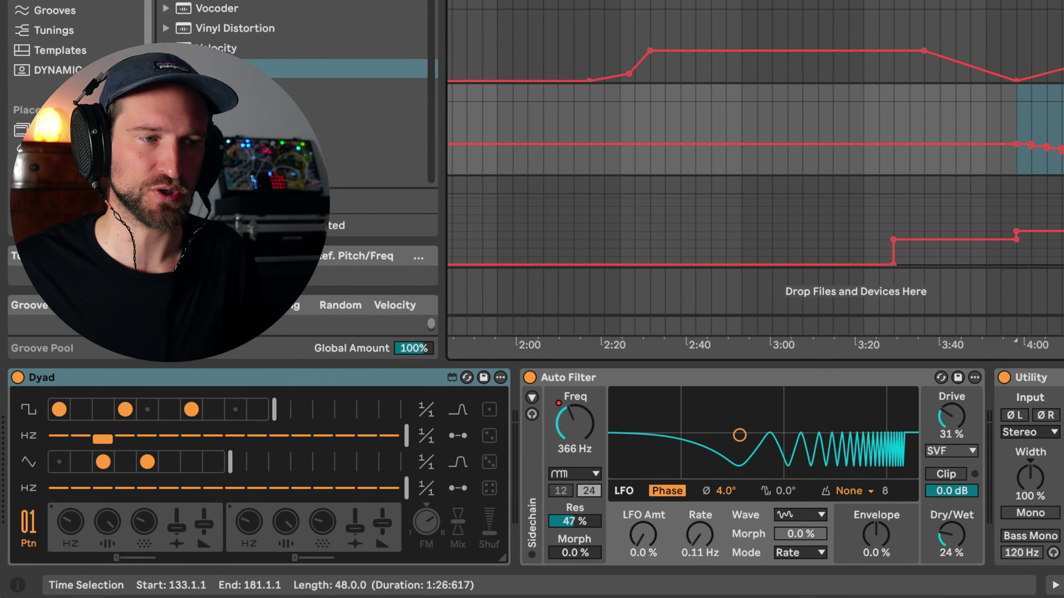
Place the insert marker at bar 133 on the Perc 3 track, at the start of its stepped filter frequency automation
key("plus")
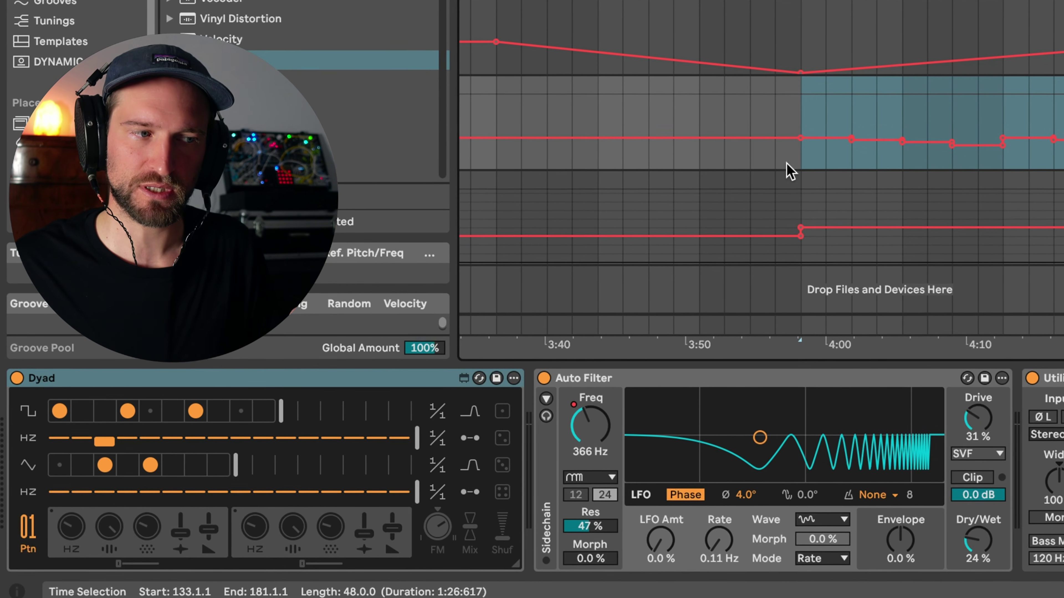
left_click(787, 157)
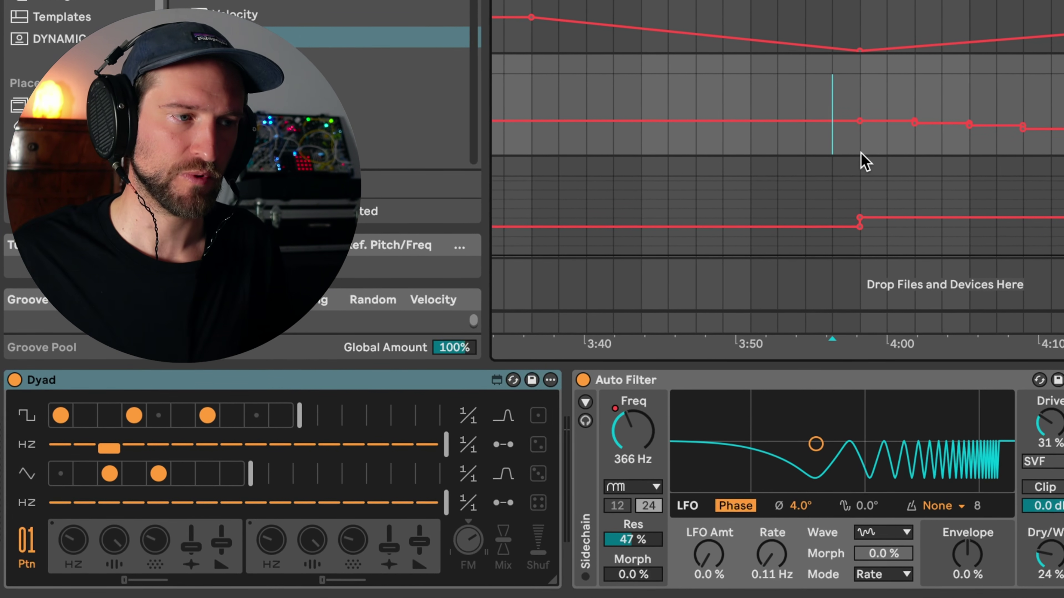
left_click(862, 162)
left_click(863, 150)
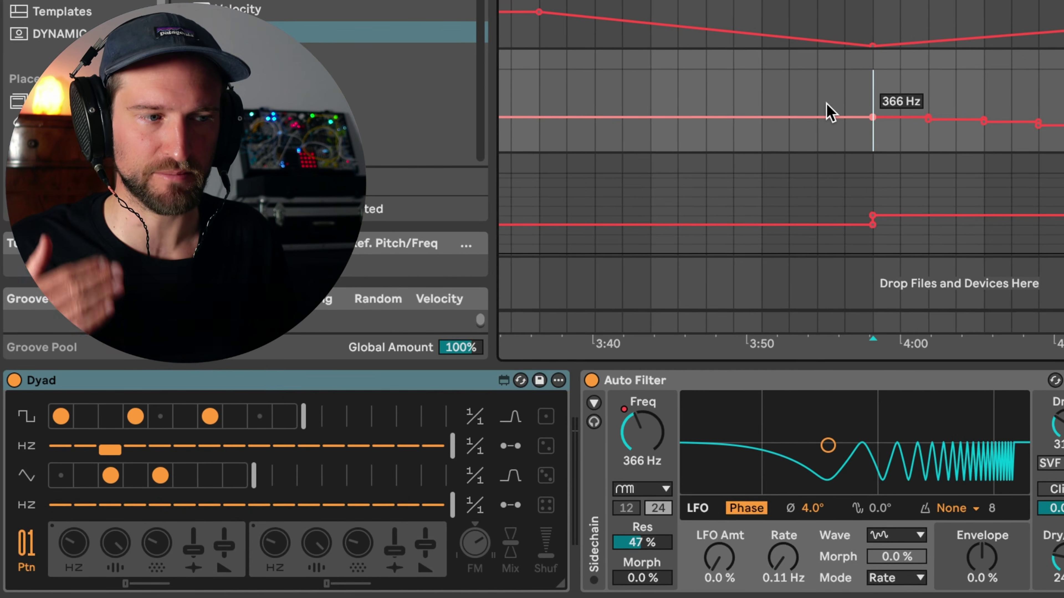